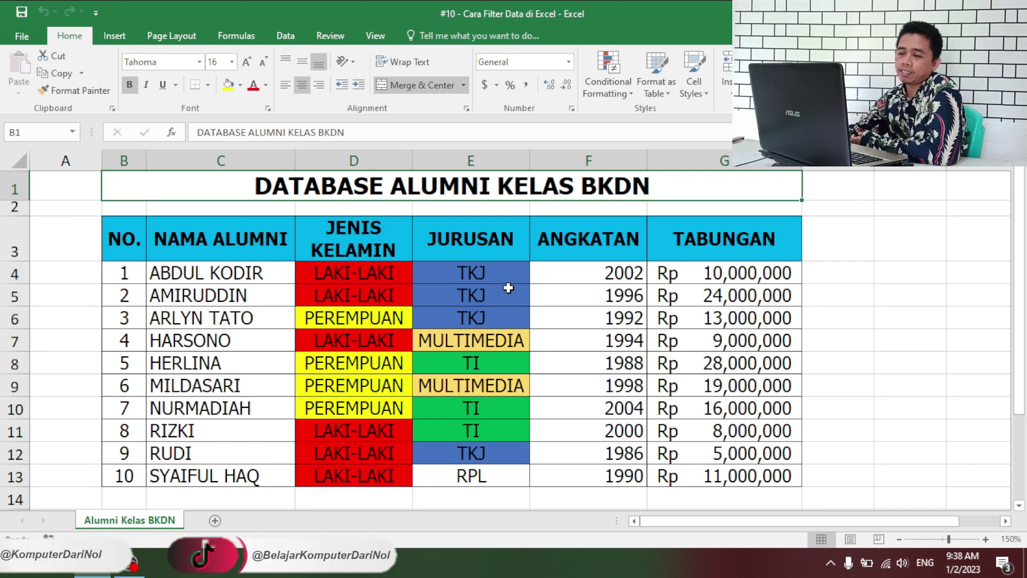
Click through the alumni table's title, header cells and data rows, ending on the NO. header
{"action": "left_click", "coordinate": [115, 247]}
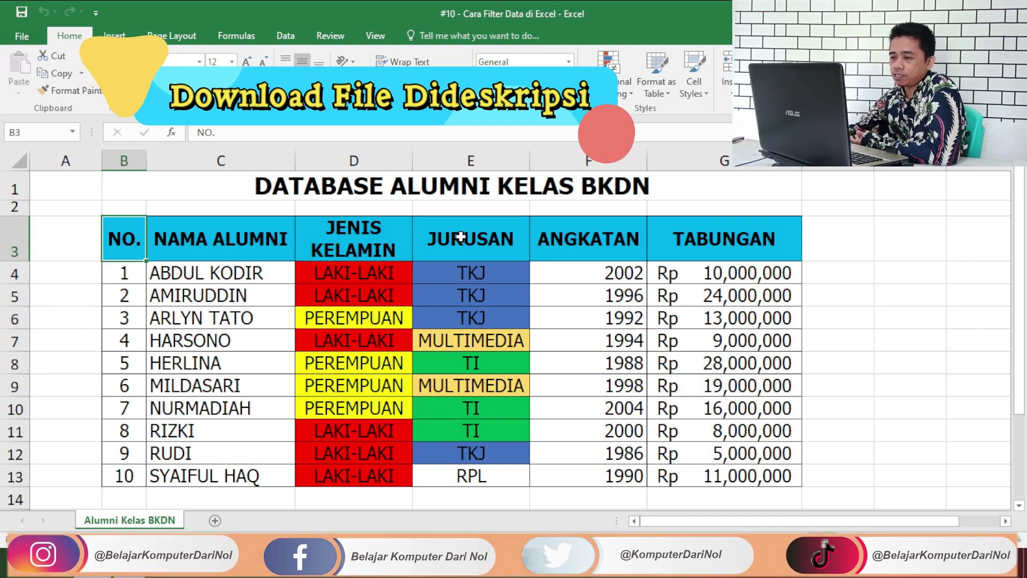
{"action": "left_click", "coordinate": [478, 193]}
{"action": "left_click", "coordinate": [724, 239]}
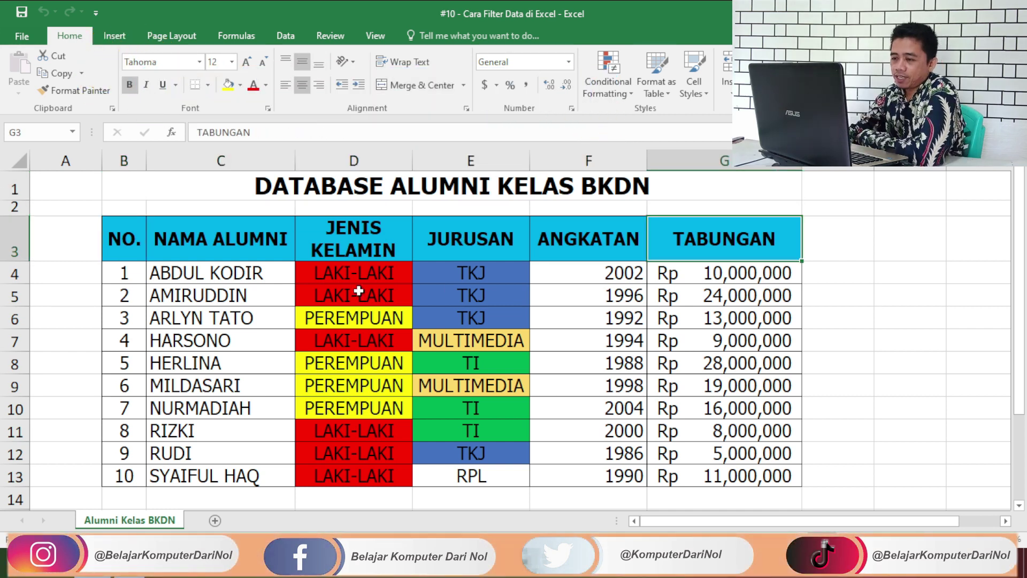
{"action": "left_click", "coordinate": [383, 175]}
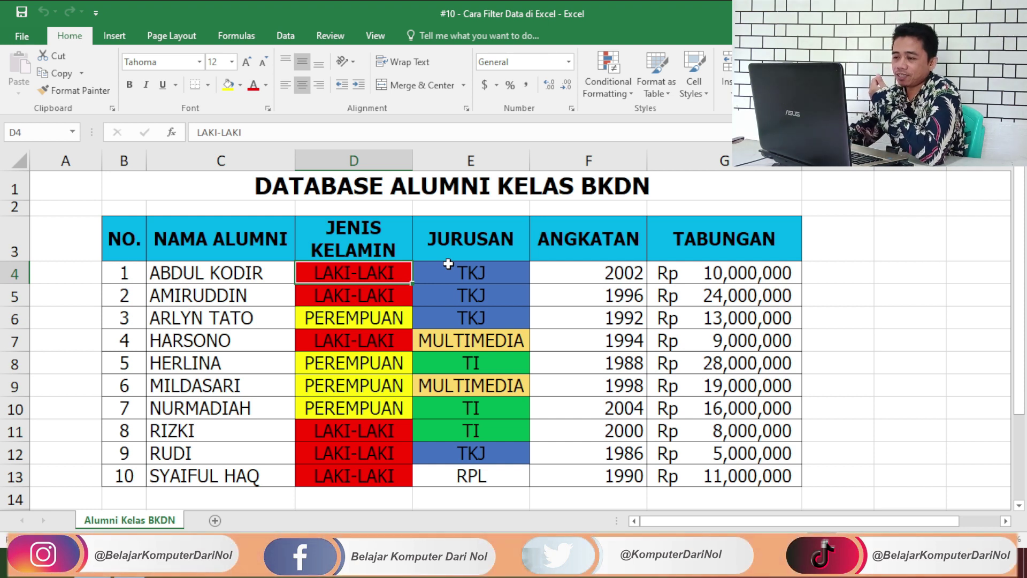
{"action": "left_click_drag", "start_coordinate": [452, 274], "coordinate": [760, 473]}
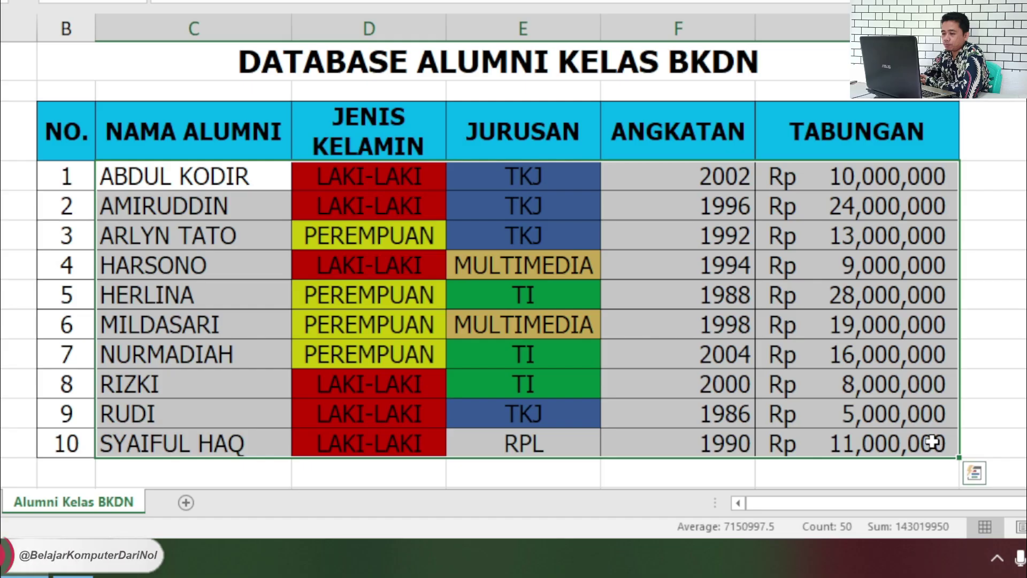
{"action": "left_click", "coordinate": [534, 196]}
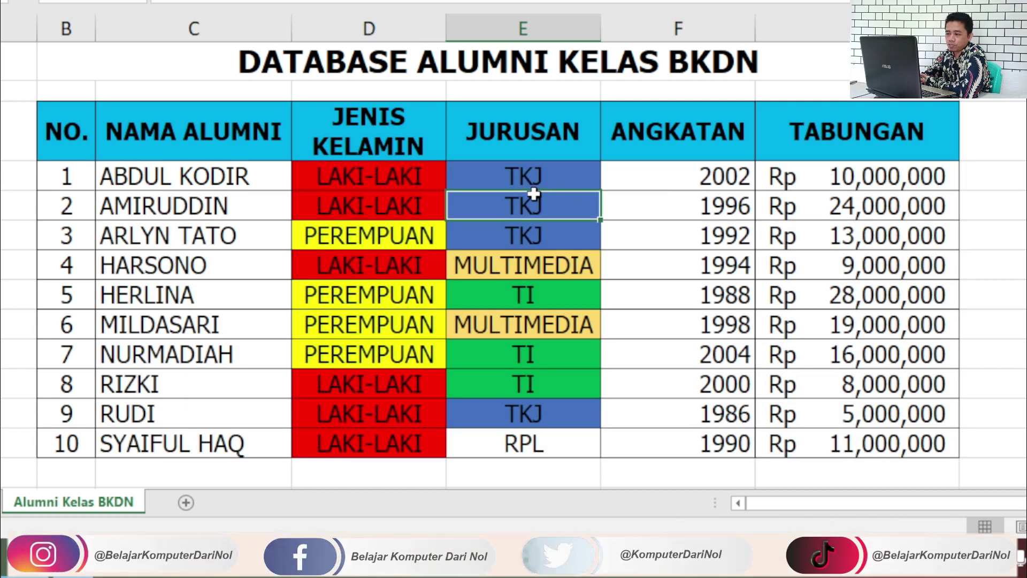
{"action": "left_click_drag", "start_coordinate": [528, 188], "coordinate": [526, 234]}
{"action": "left_click_drag", "start_coordinate": [67, 131], "coordinate": [911, 459]}
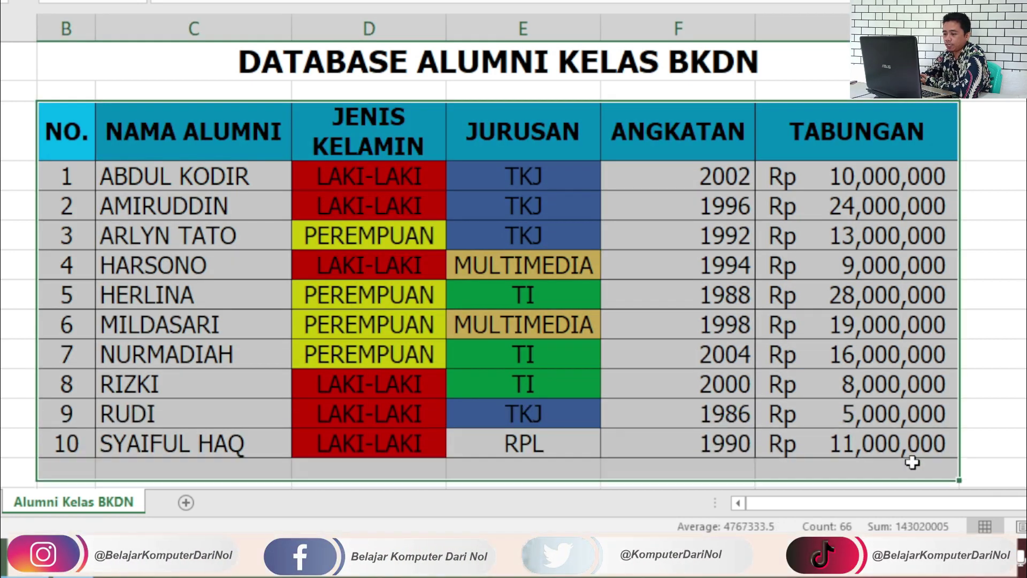
{"action": "left_click", "coordinate": [513, 140]}
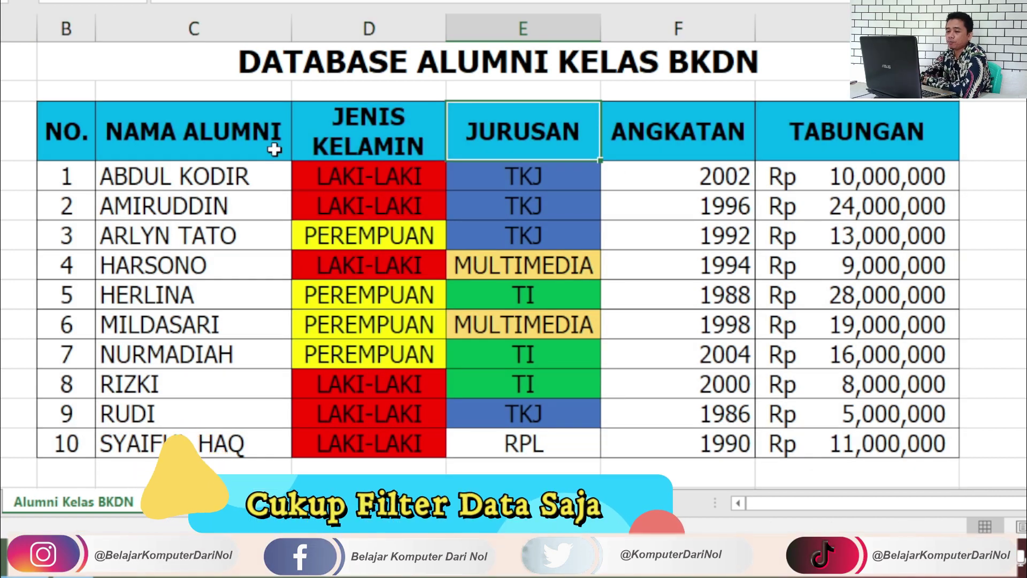
{"action": "left_click", "coordinate": [62, 123]}
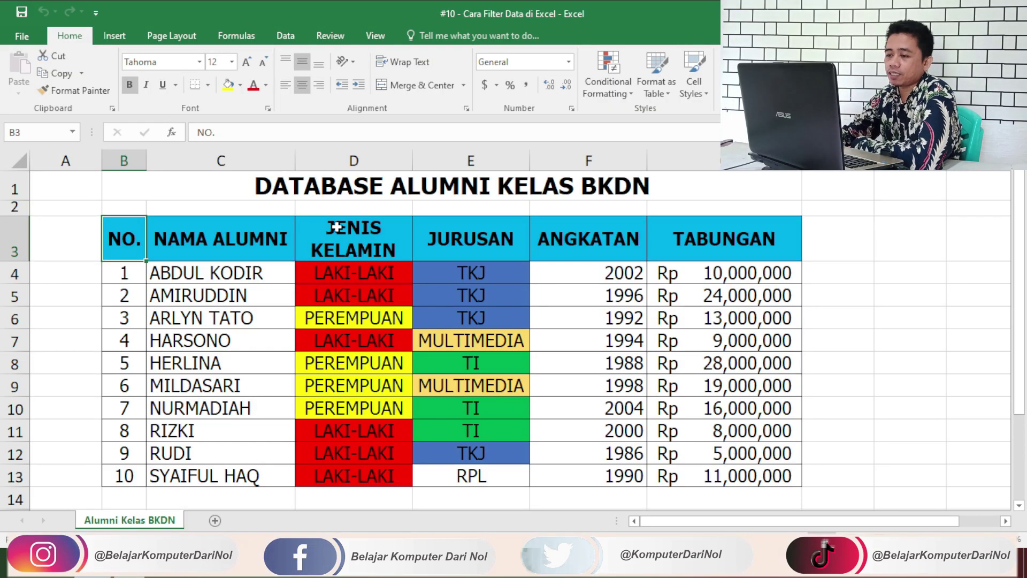
Turn the Data tab's Filter on for the table headers, then switch it off again
{"action": "left_click", "coordinate": [288, 40]}
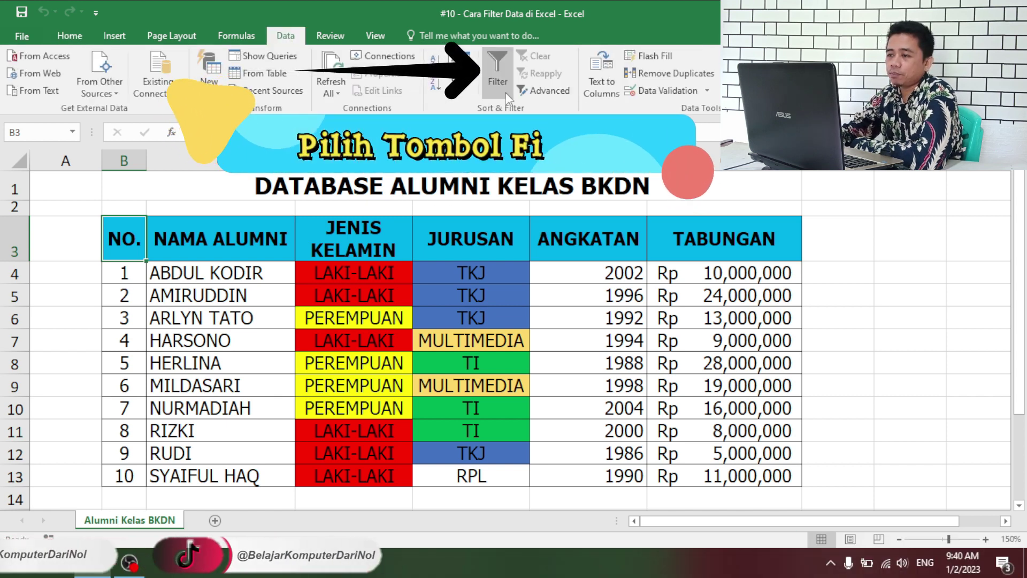
{"action": "left_click", "coordinate": [497, 66]}
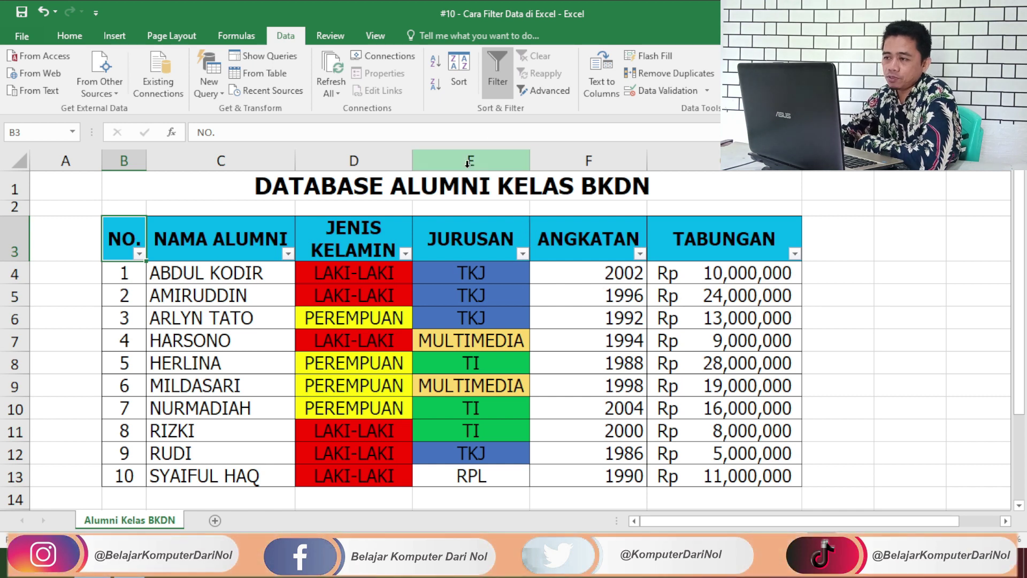
{"action": "left_click", "coordinate": [510, 74]}
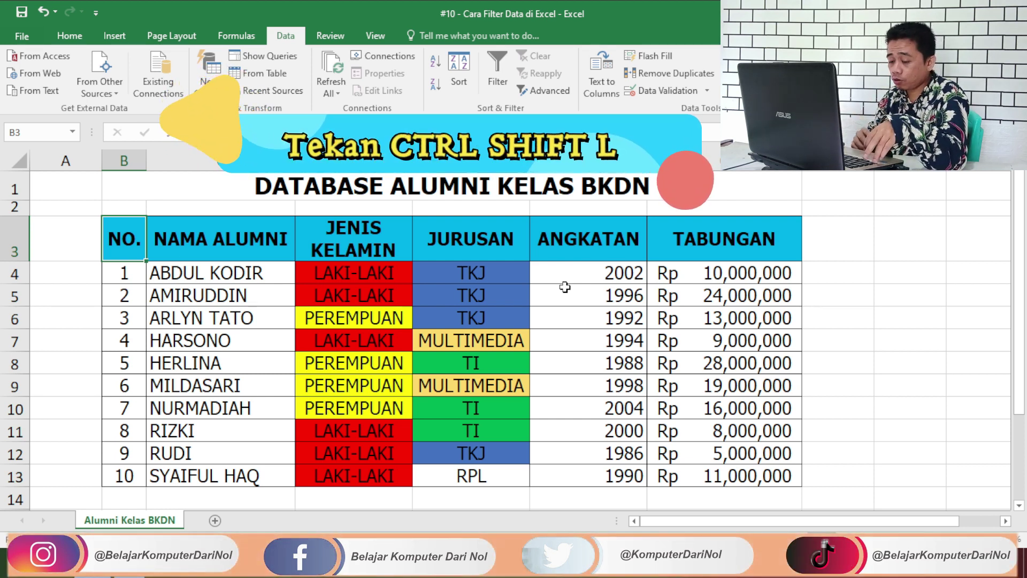
Turn AutoFilter back on for all alumni table headers with Ctrl+Shift+L
{"action": "key", "text": "ctrl+shift+l"}
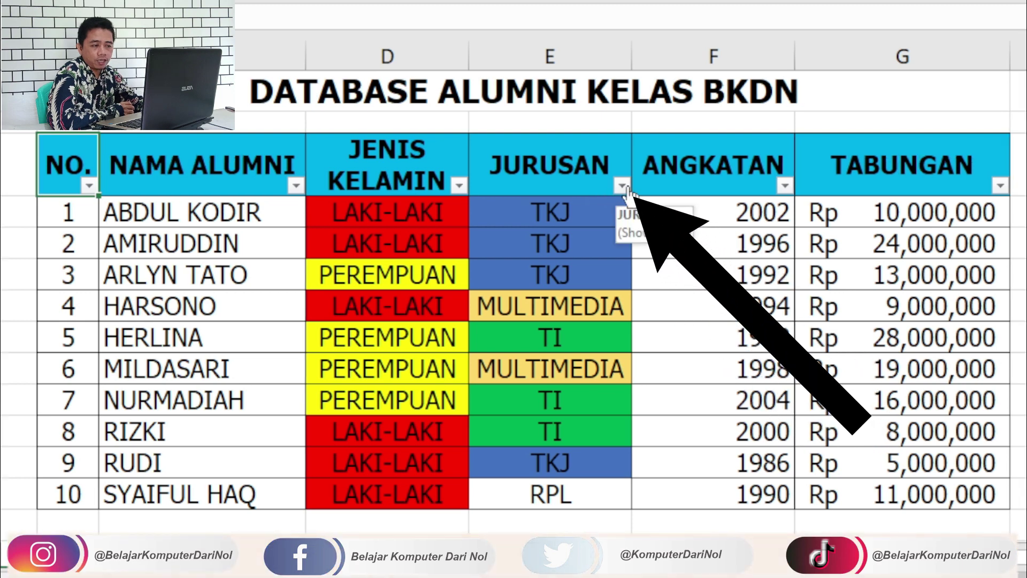
Filter the JURUSAN column to TKJ only, leaving rows 1, 2, 3 and 9
{"action": "left_click", "coordinate": [623, 186]}
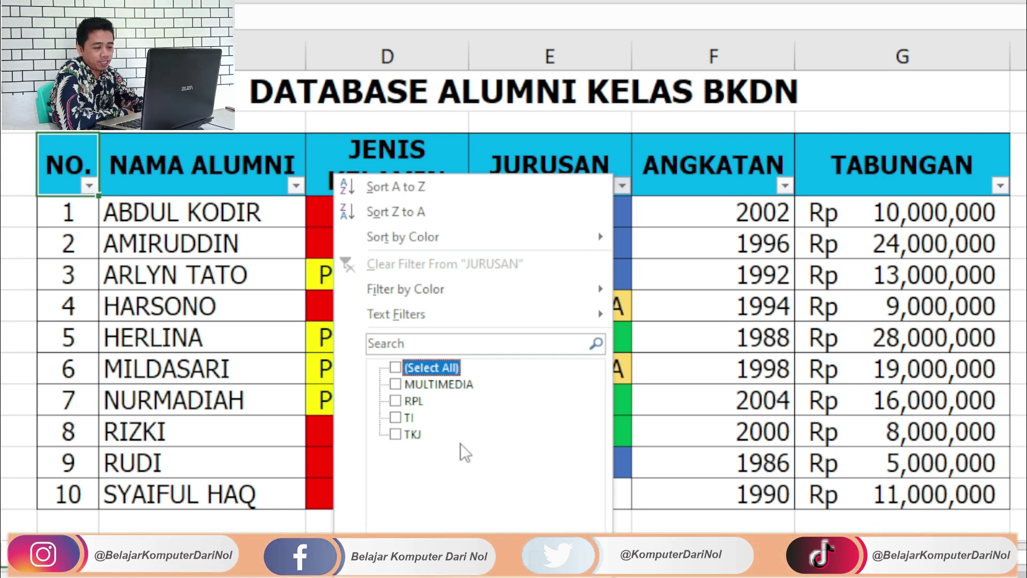
{"action": "left_click", "coordinate": [395, 433]}
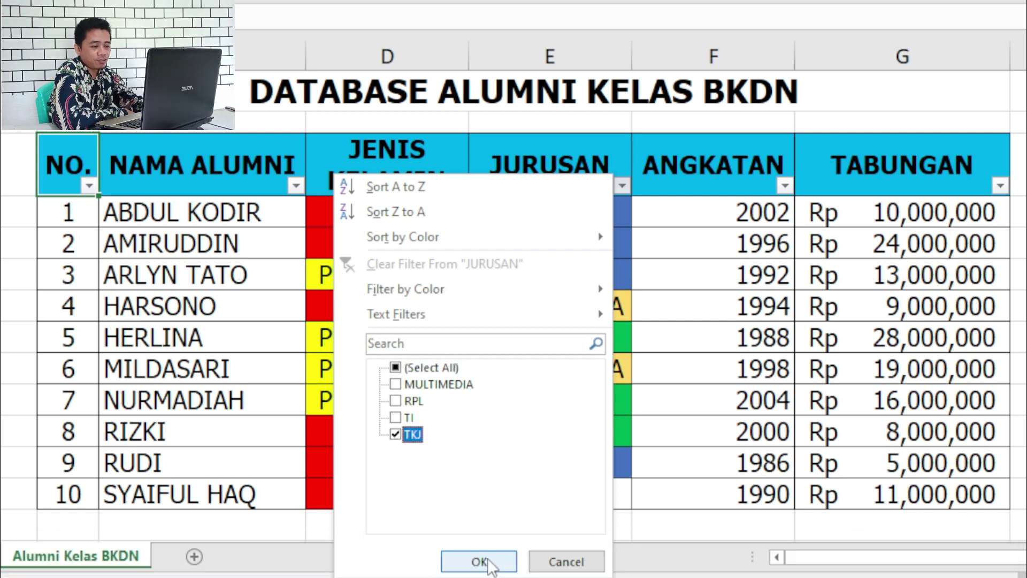
{"action": "left_click", "coordinate": [489, 563]}
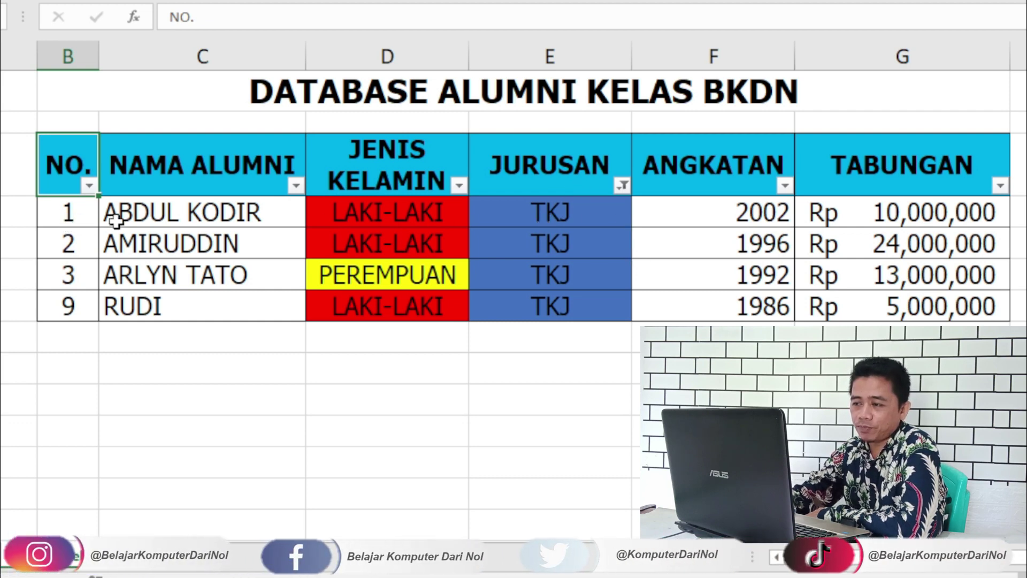
Start a TABUNGAN Greater Than number filter with the value 13000000
{"action": "left_click_drag", "start_coordinate": [203, 161], "coordinate": [995, 308]}
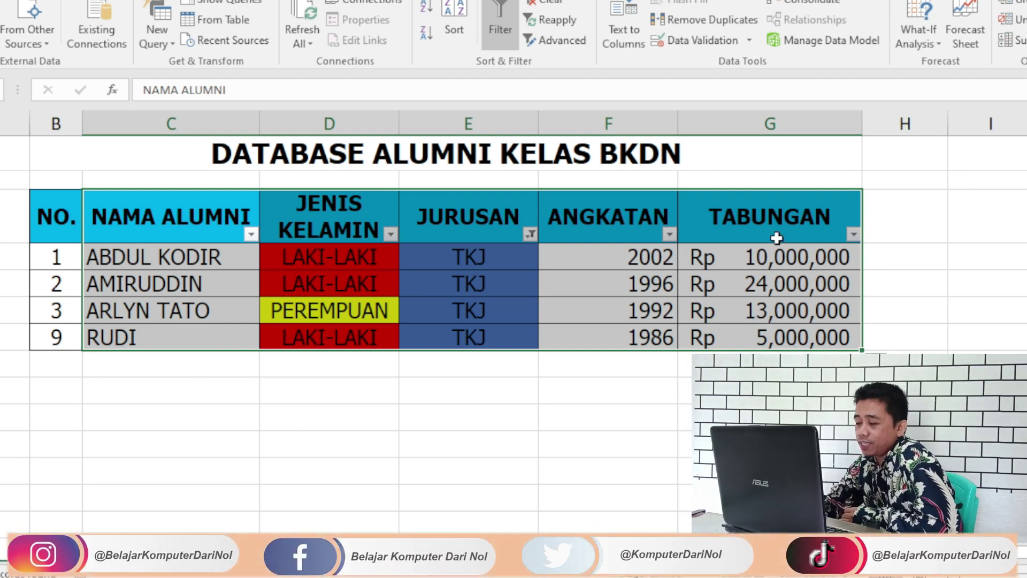
{"action": "left_click", "coordinate": [853, 234]}
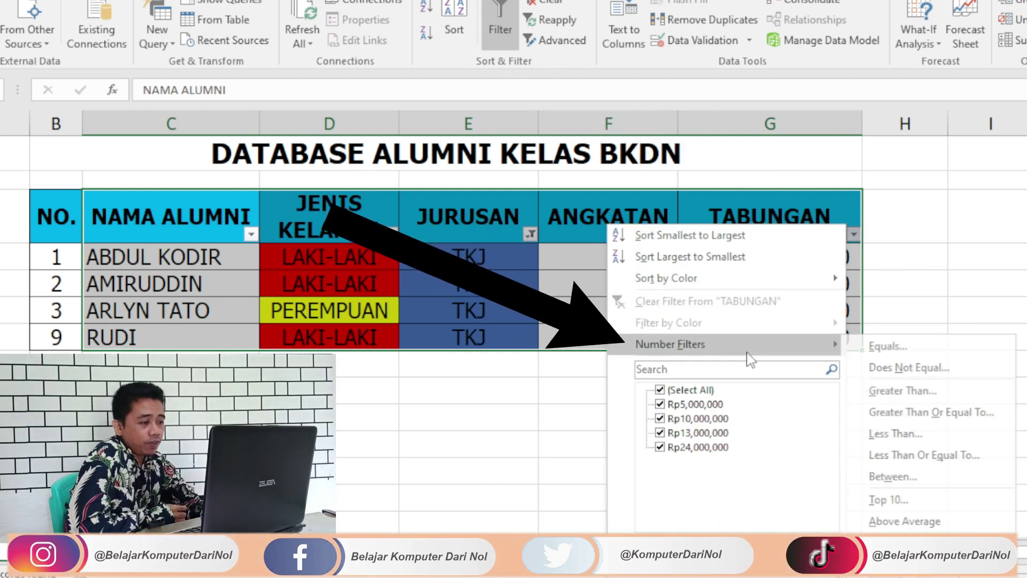
{"action": "mouse_move", "coordinate": [722, 343]}
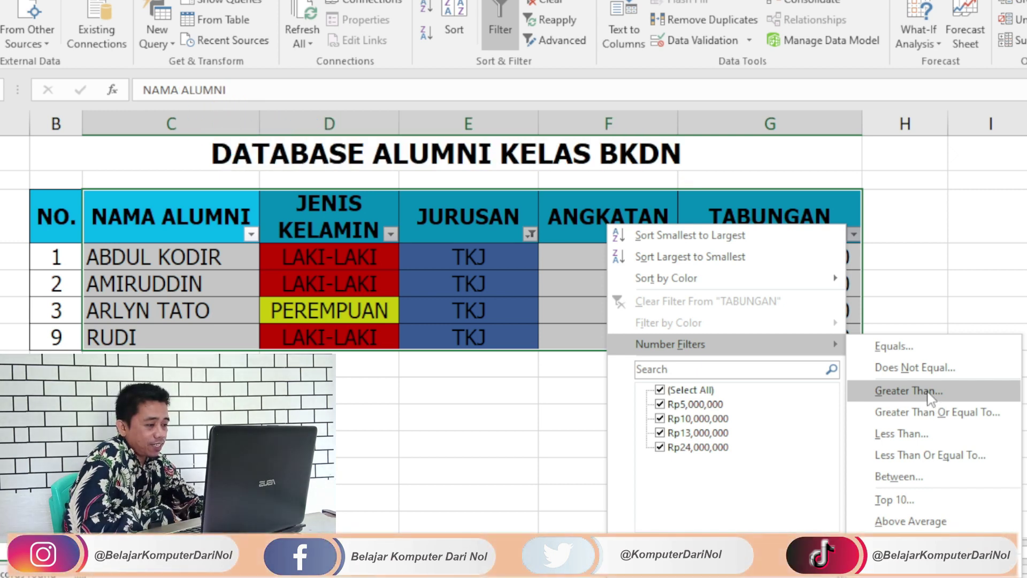
{"action": "left_click", "coordinate": [931, 396]}
{"action": "type", "text": "13000000"}
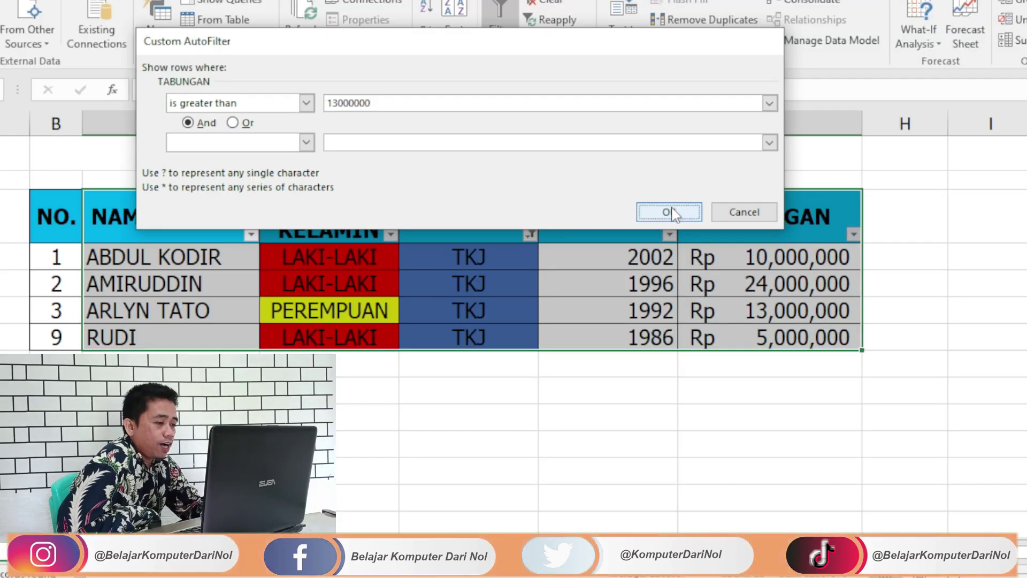
Apply the TABUNGAN greater than 13000000 filter, leaving one TKJ alumnus with Rp 24,000,000
{"action": "left_click", "coordinate": [783, 229]}
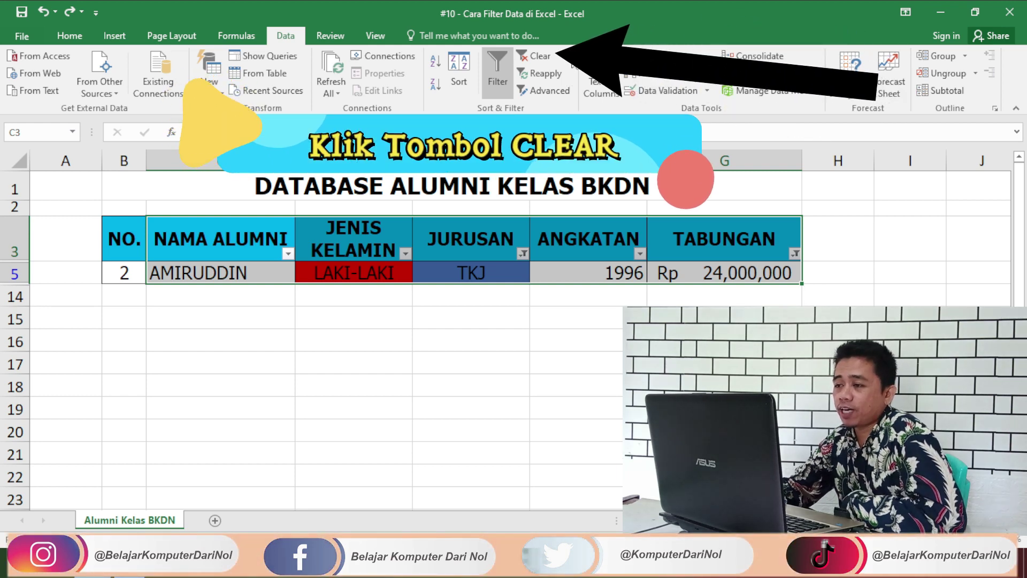
Clear all filters so the table lists all 10 alumni records again
{"action": "left_click", "coordinate": [539, 56]}
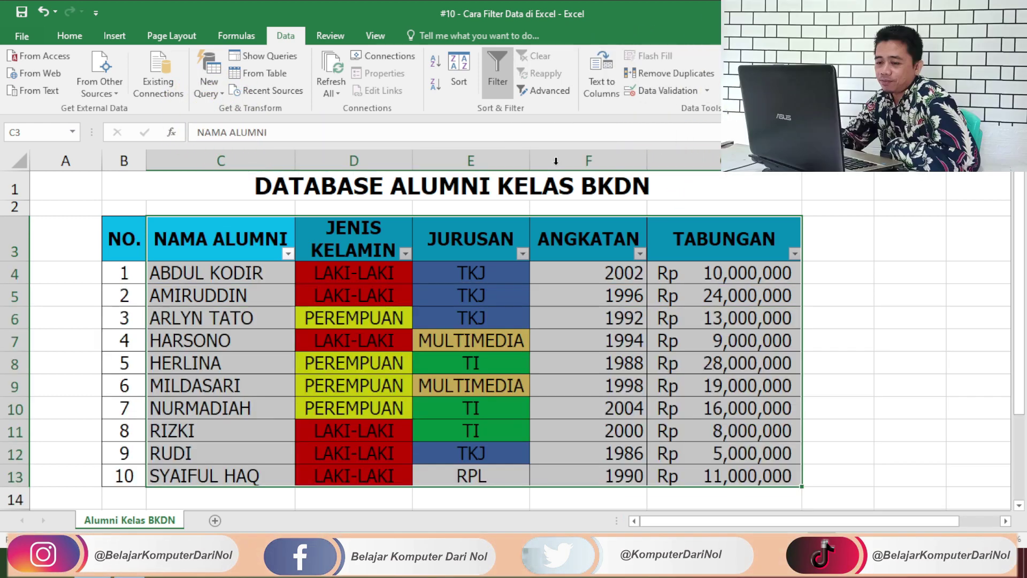